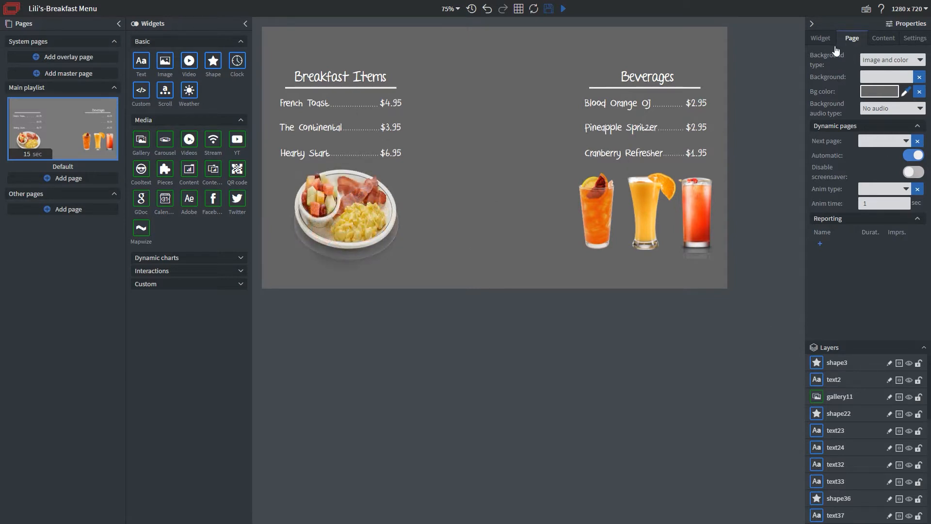
Clear the page's background colour and save the Lili's-Breakfast Menu content
left_click(920, 97)
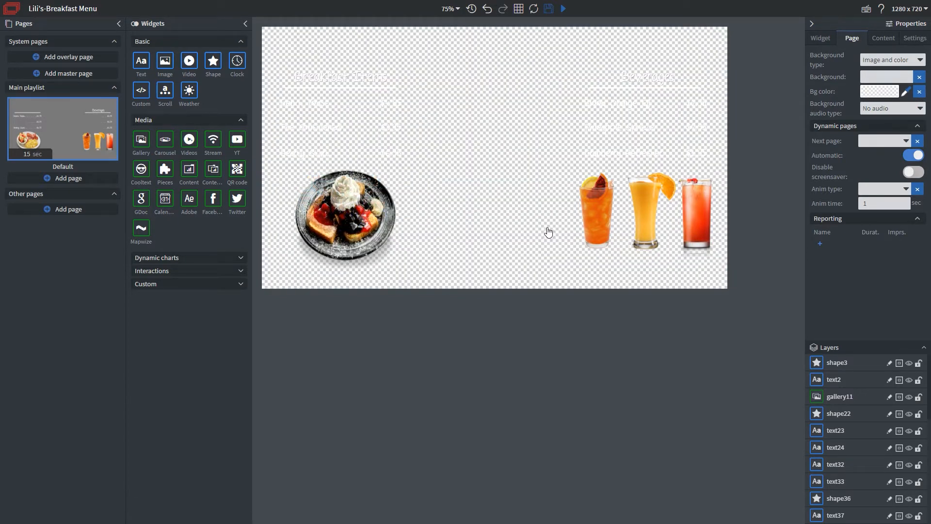
left_click(549, 8)
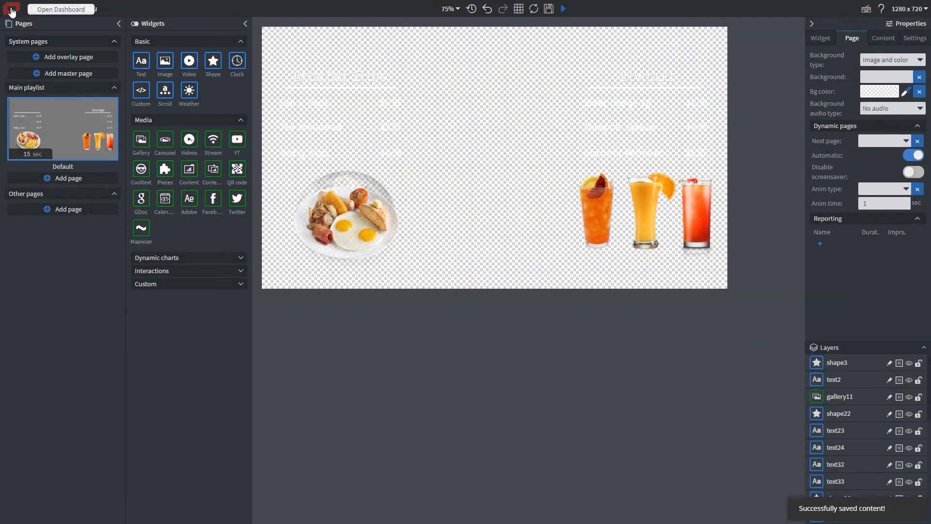
Return to the dashboard and open the Lili's-Splash content for editing
left_click(12, 10)
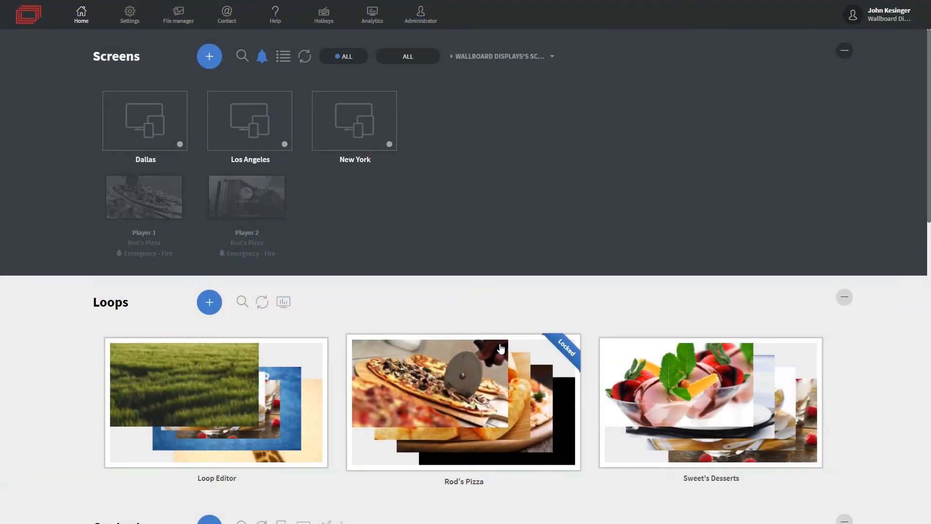
scroll(501, 348, "down", 10)
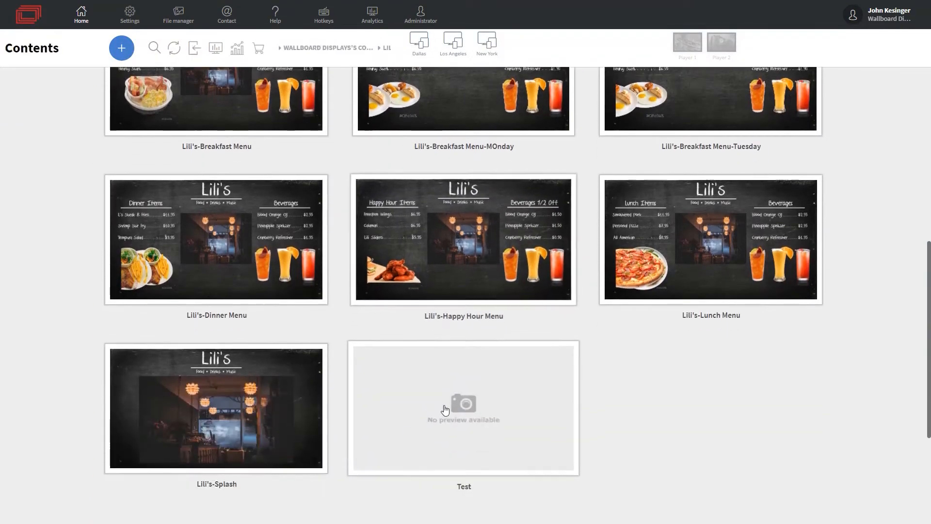
left_click(273, 439)
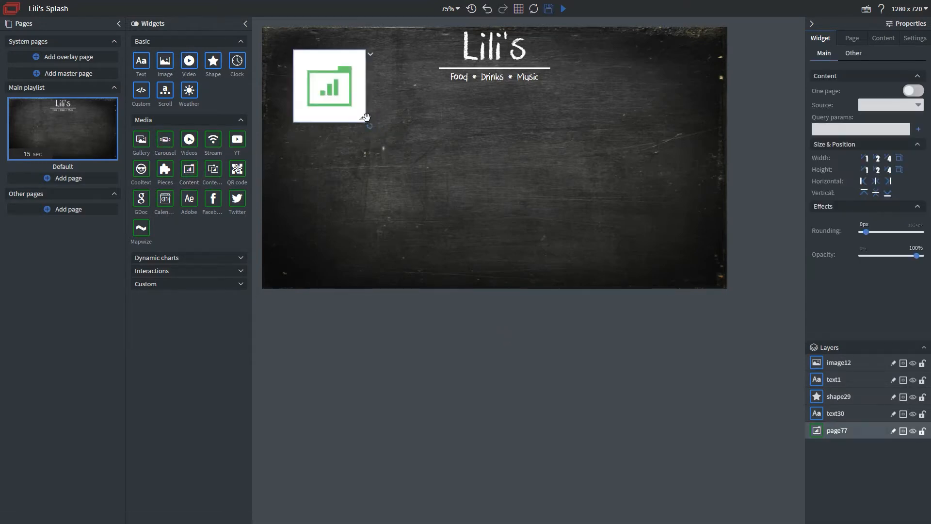
Enlarge and reposition the Content widget so it fills the chalkboard area below the Lili's header
left_click_drag(371, 124, 465, 220)
left_click_drag(422, 163, 413, 201)
left_click_drag(355, 260, 359, 278)
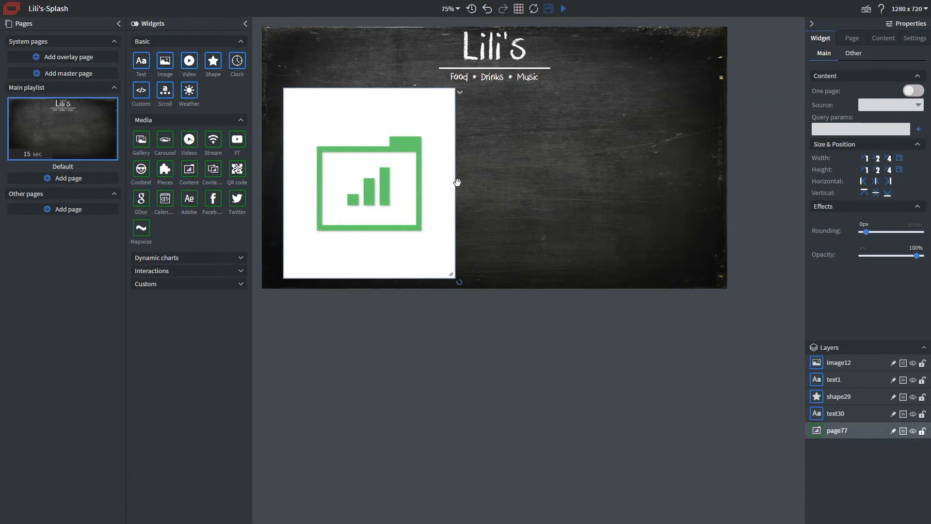
left_click_drag(455, 184, 716, 189)
left_click_drag(293, 199, 291, 200)
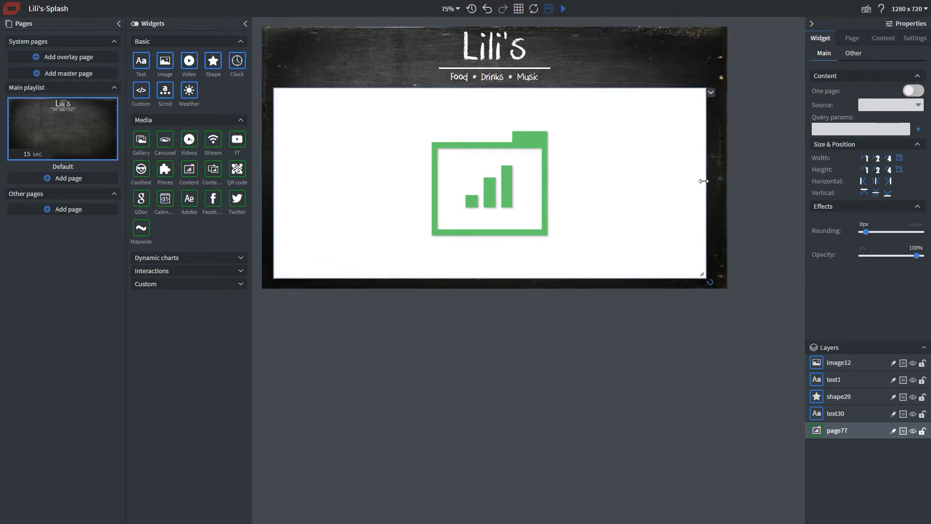
left_click_drag(704, 181, 711, 181)
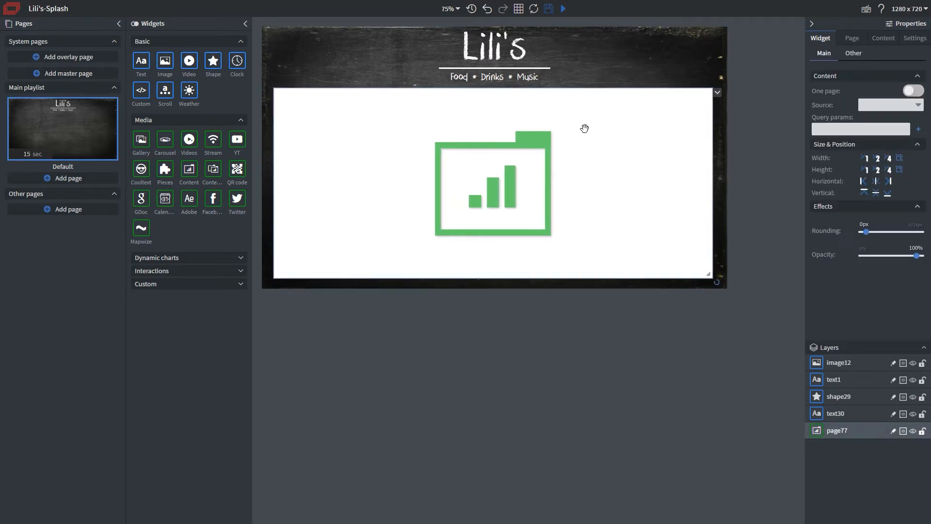
Set the Content widget's source to Lili's-Breakfast Menu
left_click(878, 102)
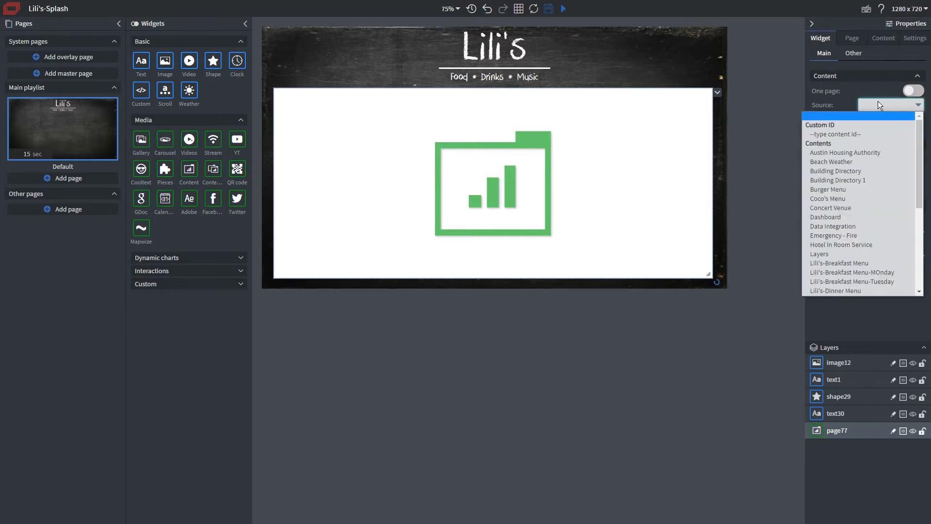
left_click_drag(920, 133, 920, 212)
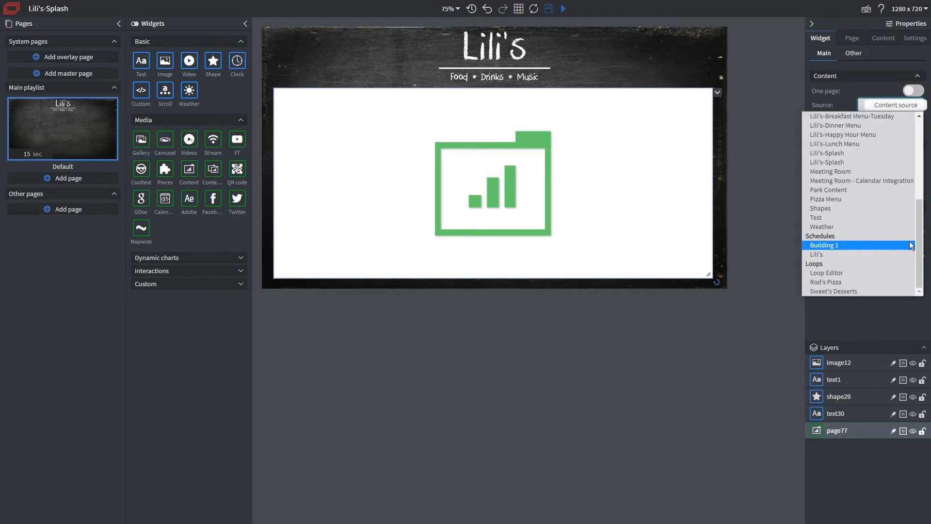
left_click_drag(922, 248, 927, 217)
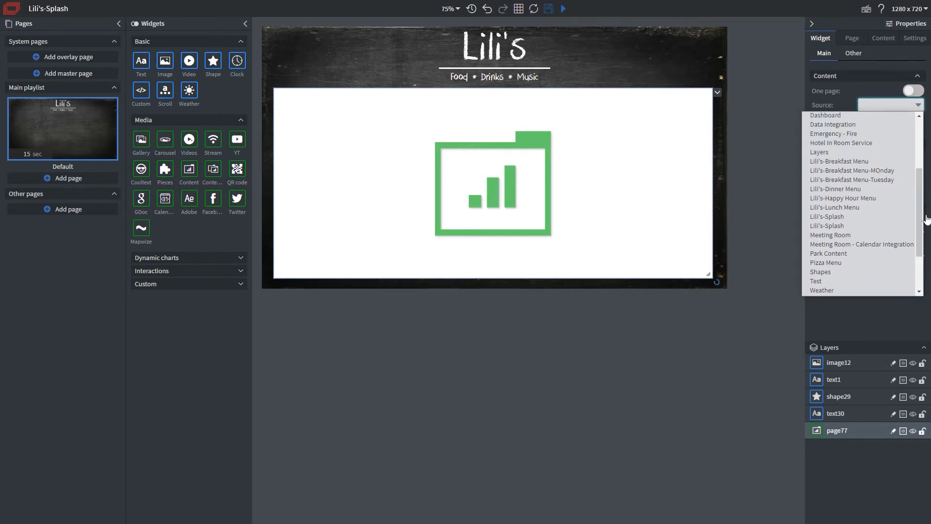
left_click(861, 161)
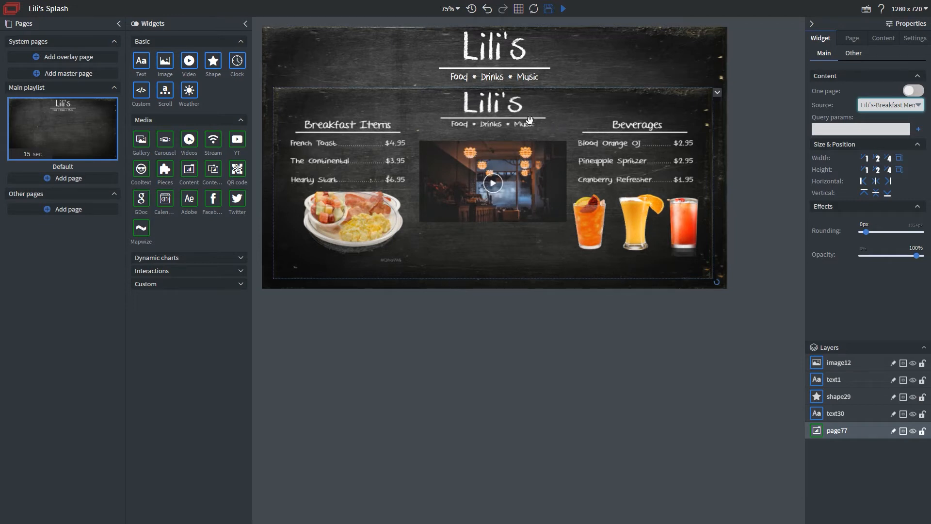
Save the splash content and preview it from the start
left_click(549, 9)
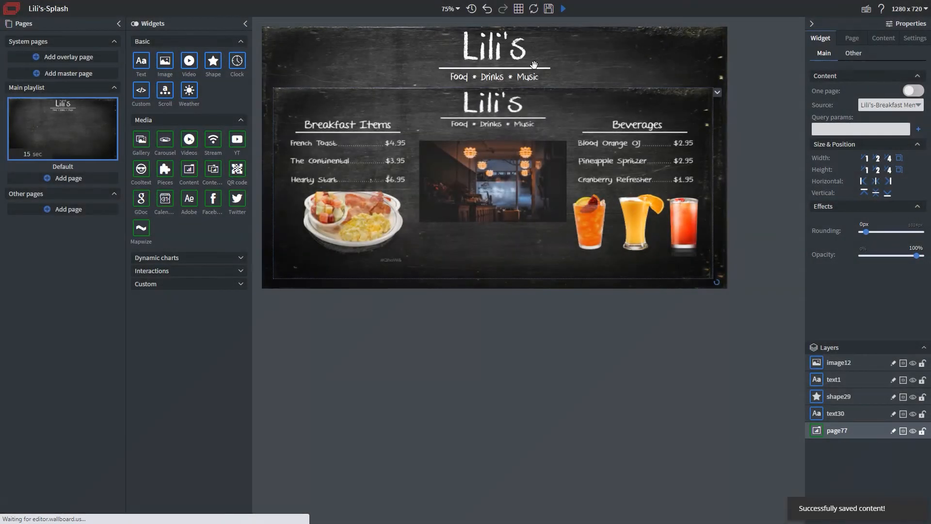
mouse_move(564, 10)
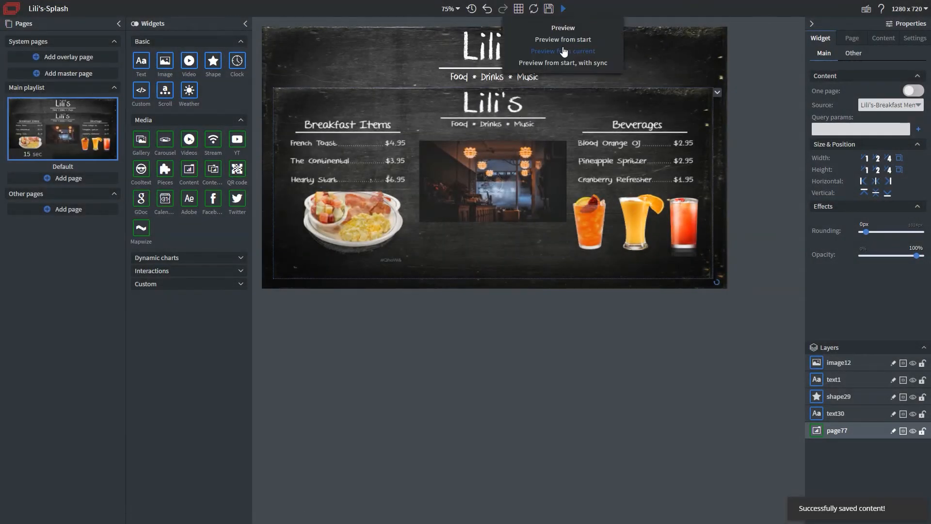
left_click(564, 38)
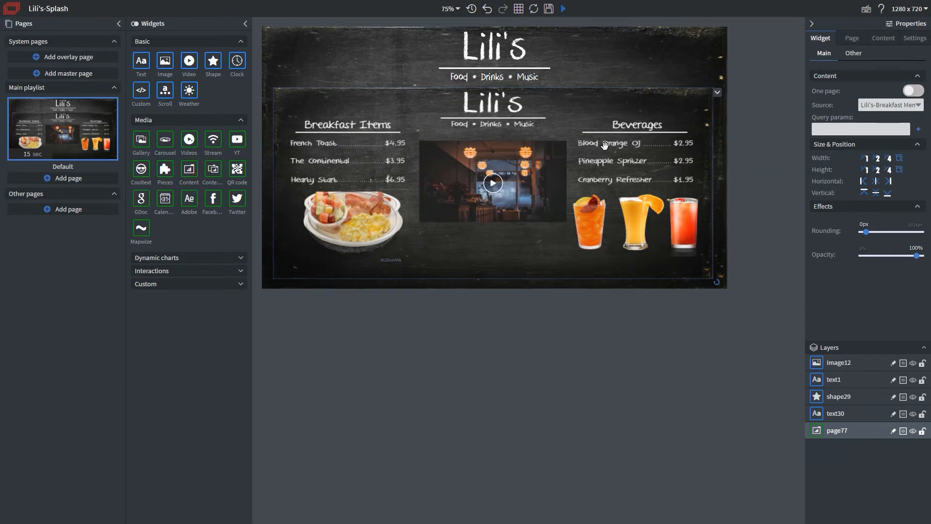
Replace the embedded breakfast menu widget with a content gallery widget and make it interactive
key("Delete")
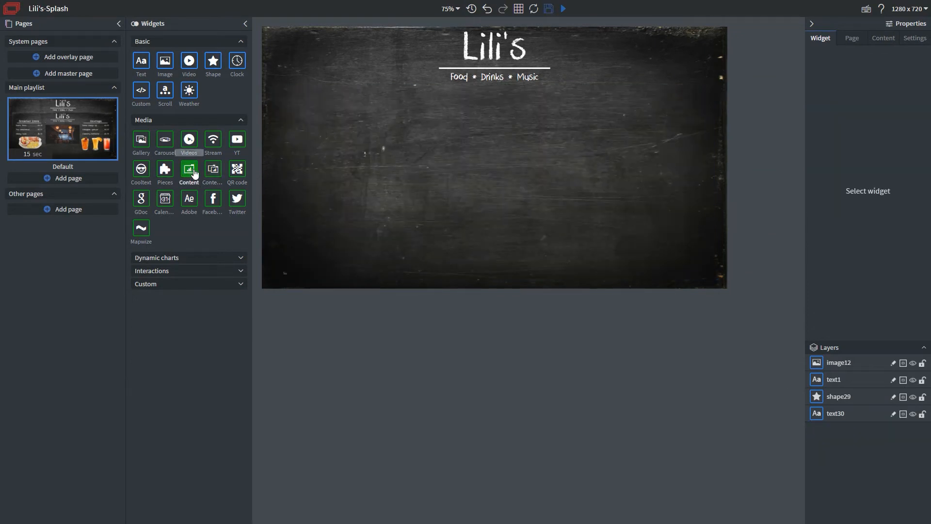
left_click_drag(213, 171, 320, 277)
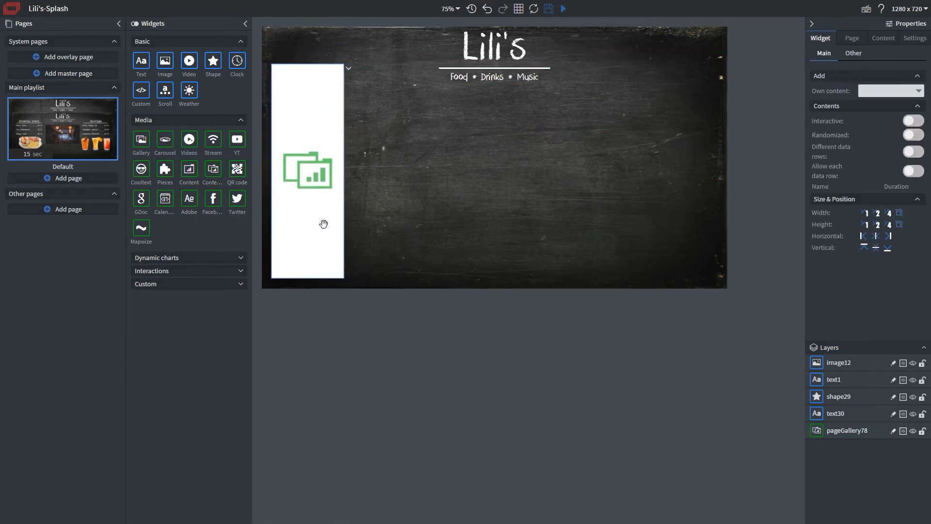
left_click_drag(324, 222, 322, 214)
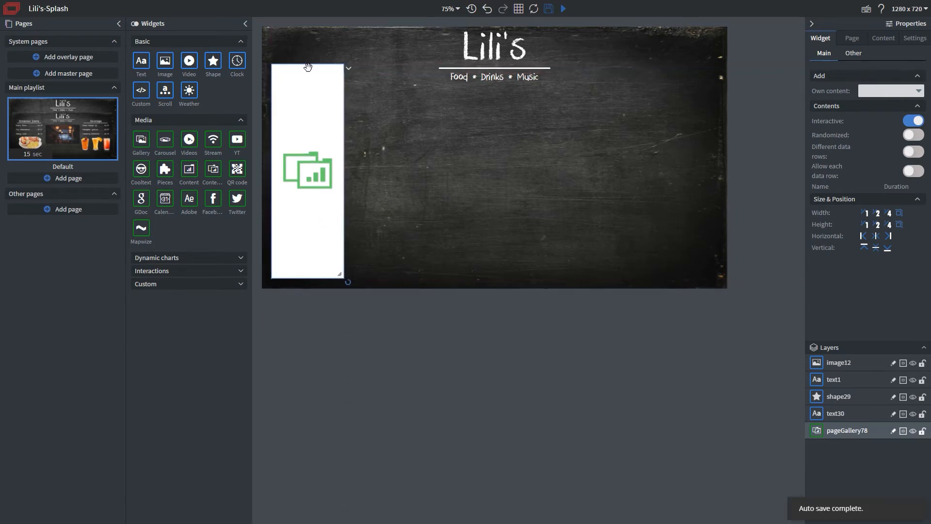
Stretch the gallery widget across the page below the header, about 523 px high and positioned at about 39, 168 px
left_click_drag(273, 274, 297, 253)
left_click_drag(309, 209, 307, 228)
mouse_move(305, 270)
left_mouse_down()
mouse_move(307, 254)
mouse_move(316, 259)
left_mouse_up()
left_click_drag(348, 218, 719, 223)
left_click_drag(638, 231, 639, 214)
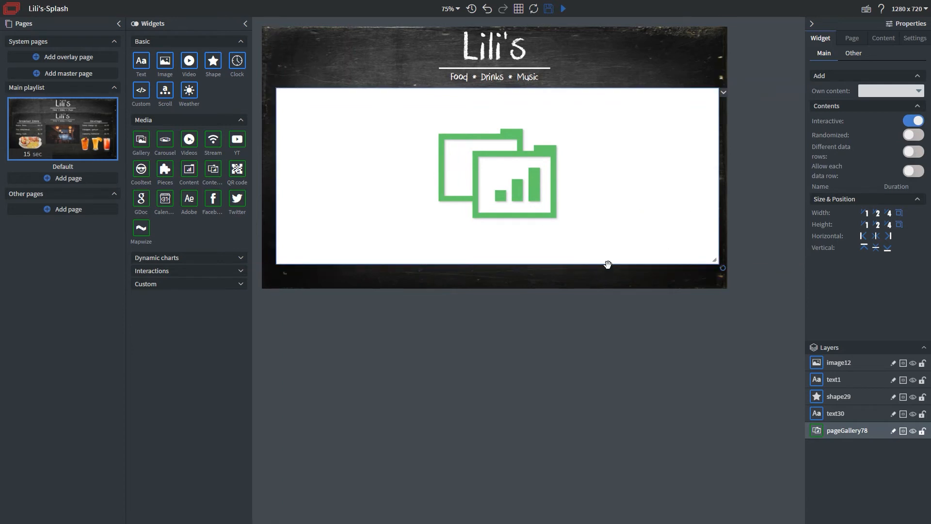
left_click_drag(610, 263, 610, 277)
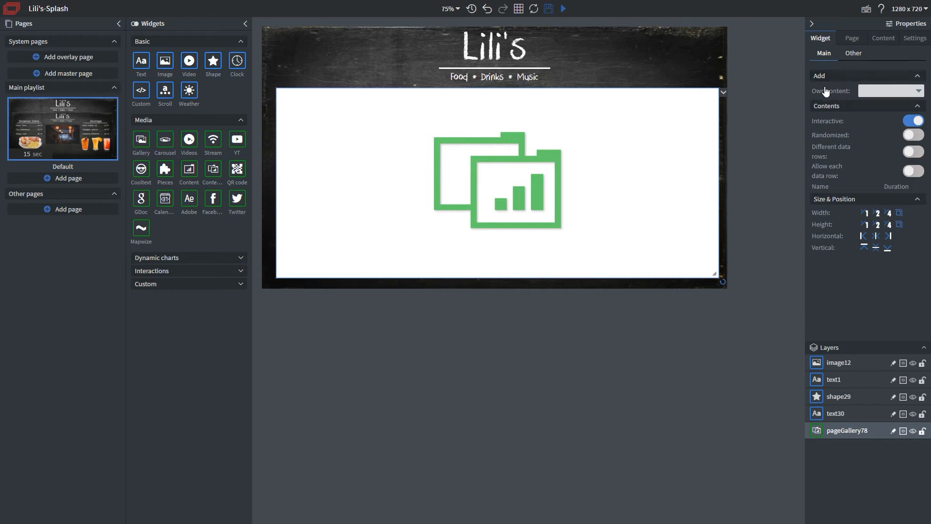
Add Lili's-Breakfast Menu to the gallery widget with a duration of 5
left_click(904, 90)
scroll(873, 222, "down", 4)
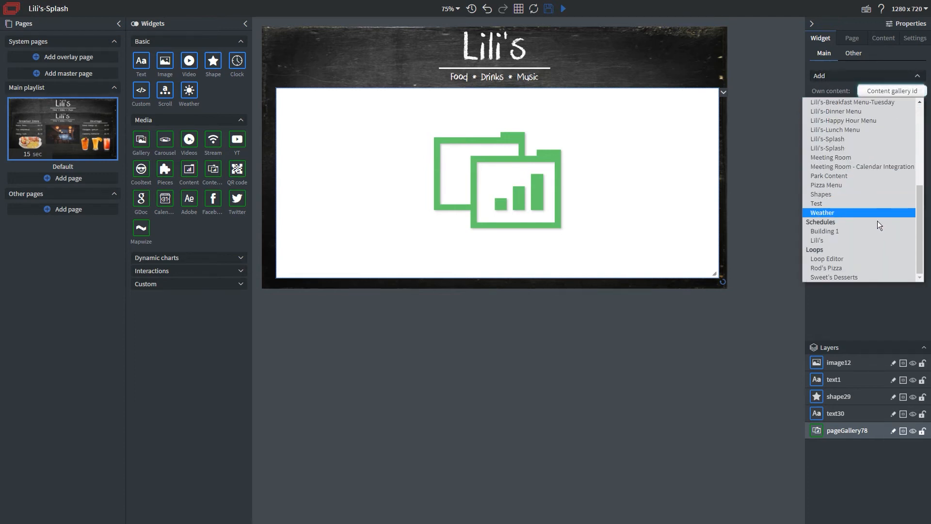
scroll(881, 160, "up", 2)
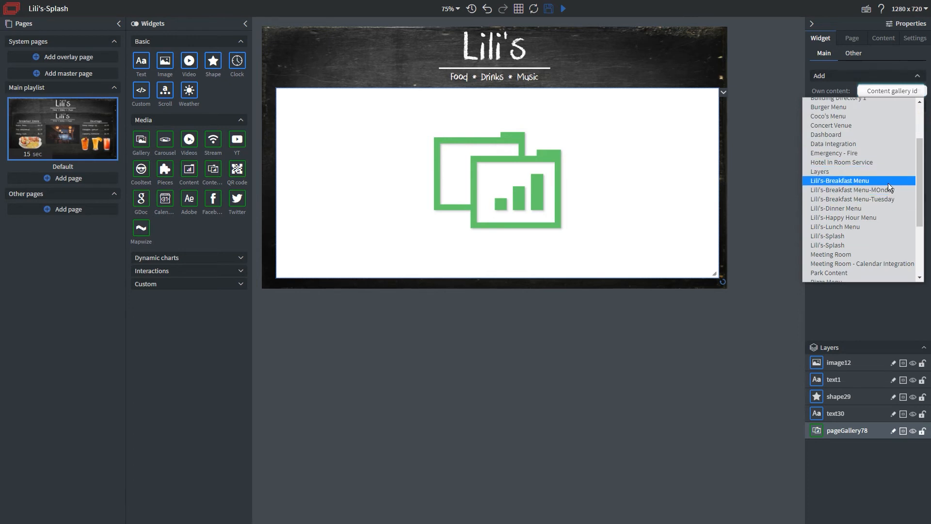
left_click(890, 191)
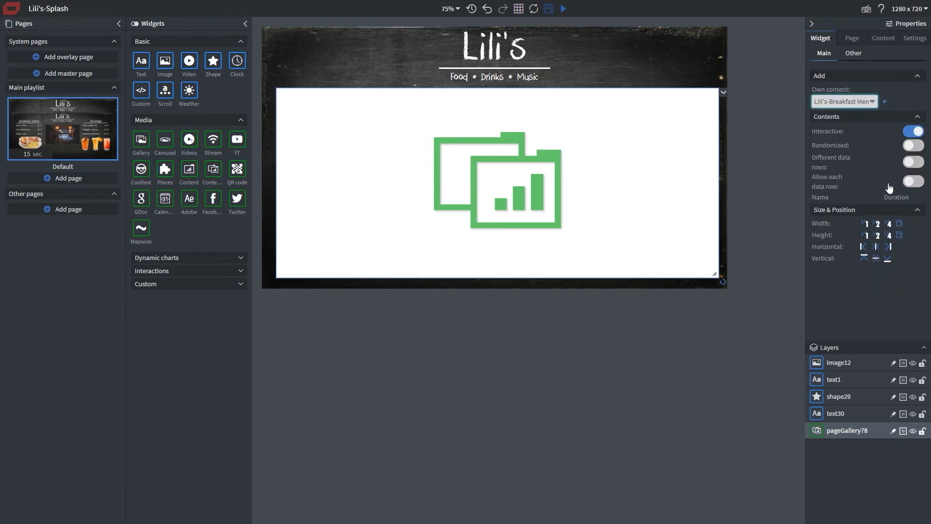
left_click(884, 103)
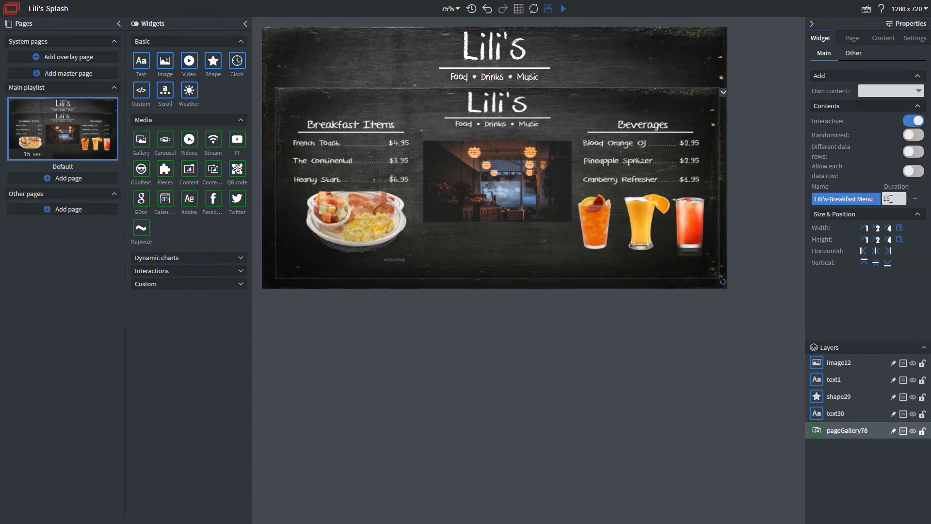
double_click(886, 198)
type("5")
Add Lili's-Lunch Menu to the gallery widget with a duration of 5
left_click(911, 91)
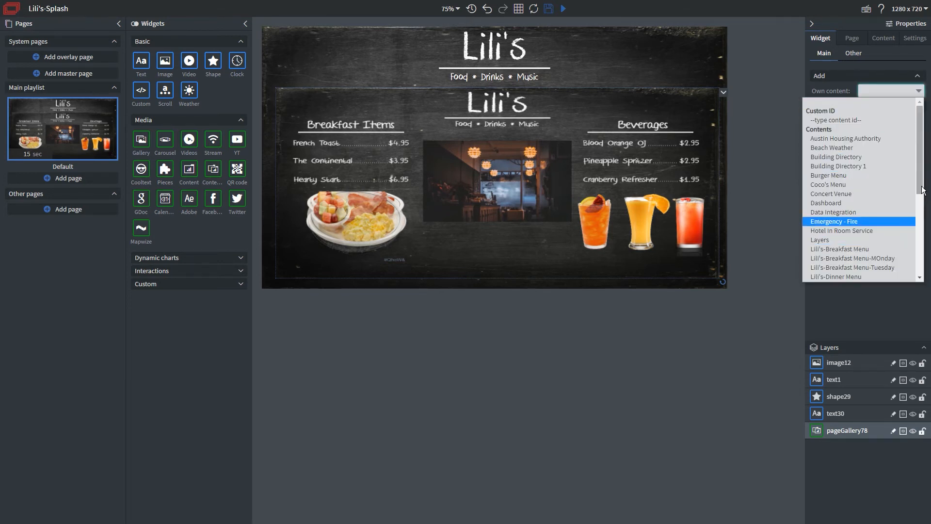
scroll(922, 190, "down", 3)
left_click(854, 234)
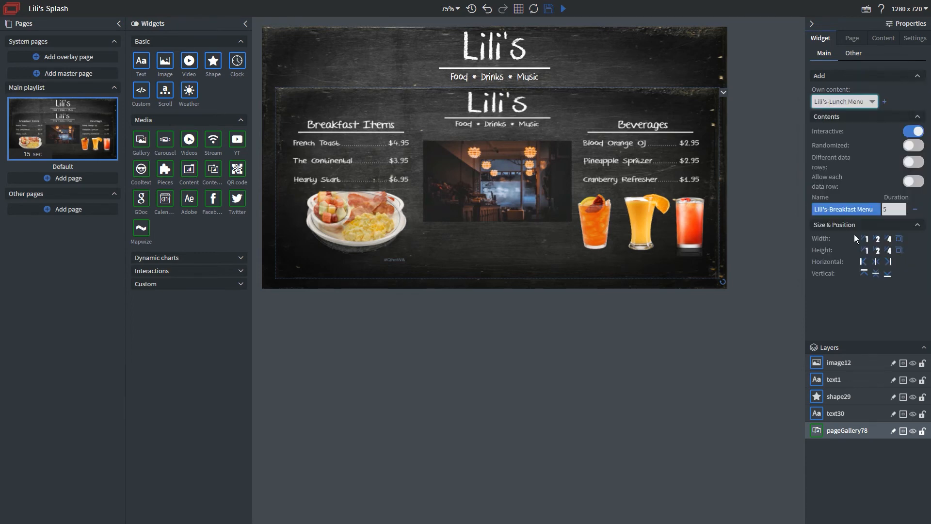
left_click(884, 101)
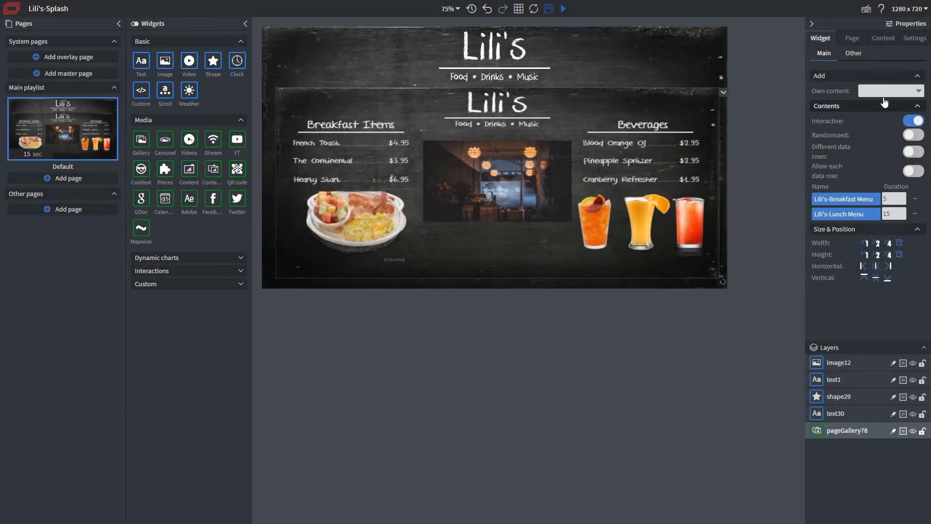
left_click_drag(891, 214, 874, 214)
Add Lili's-Dinner Menu to the gallery widget with a duration of 5
left_click(892, 90)
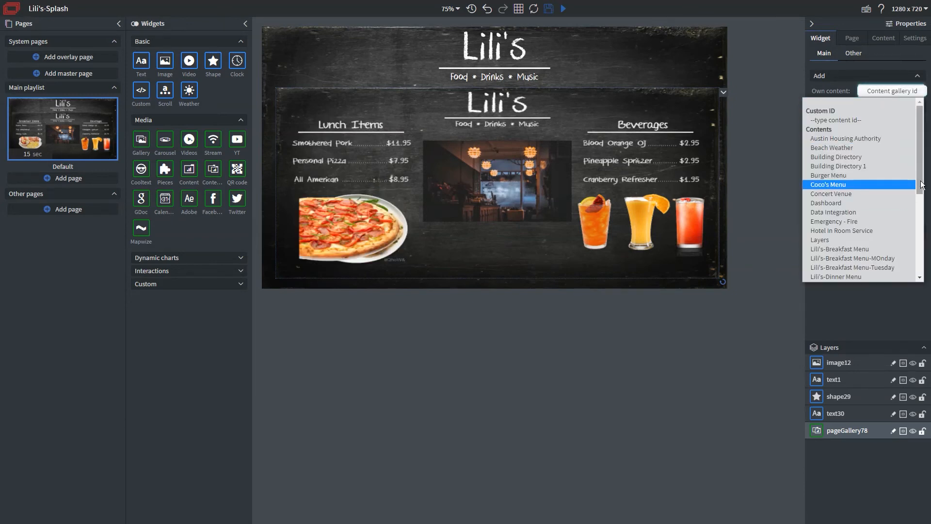
scroll(922, 185, "down", 1)
left_click(866, 254)
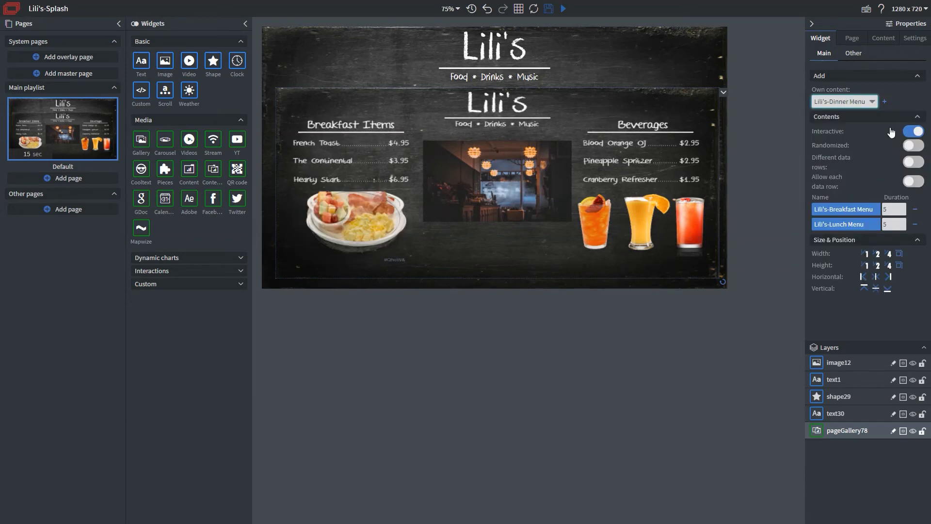
left_click(885, 101)
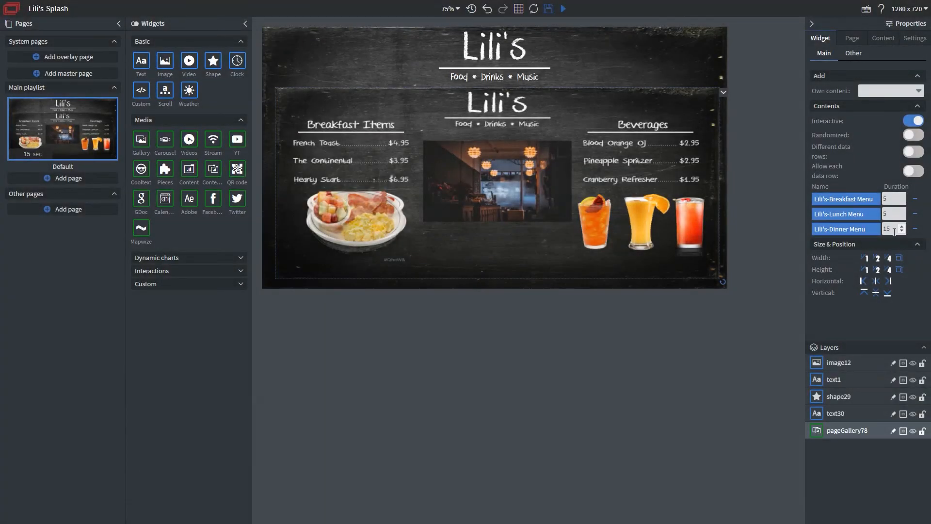
left_click_drag(894, 232, 869, 228)
type("5")
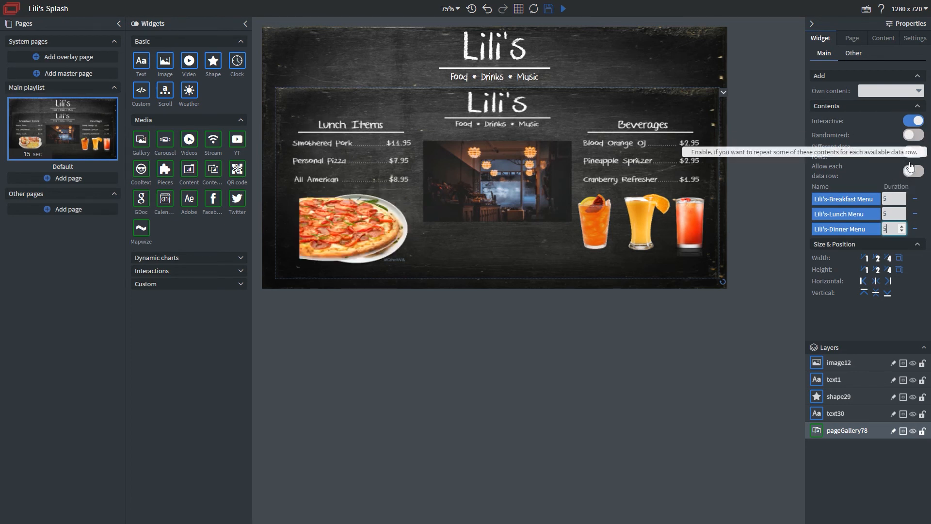
Review the gallery widget's effects, size and animation settings, and its list of contents
left_click(854, 53)
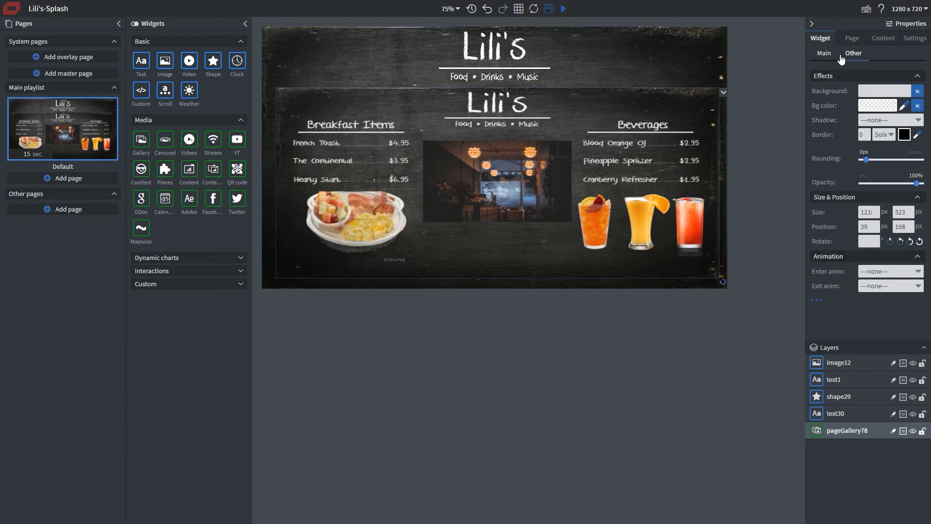
left_click(825, 54)
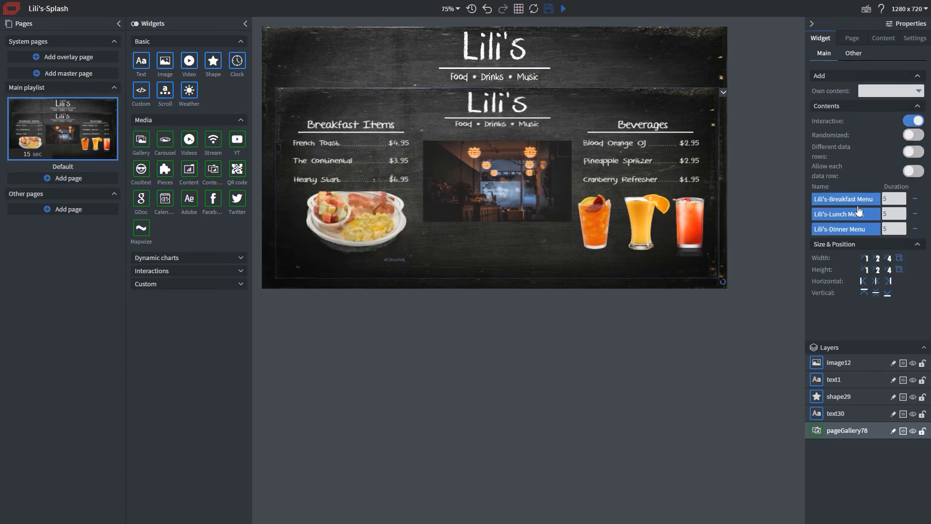
left_click(859, 209)
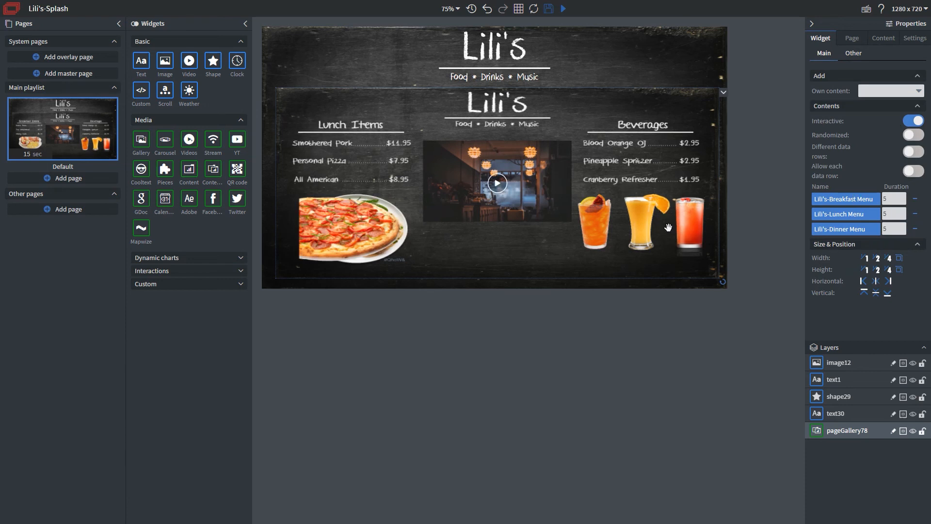
Save the splash content with its menu gallery and launch a preview
left_click(549, 8)
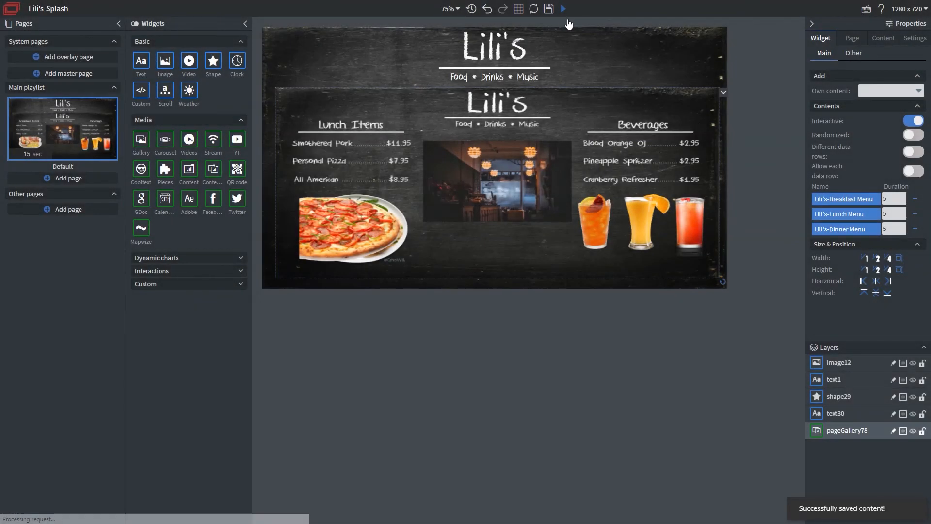
left_click(564, 9)
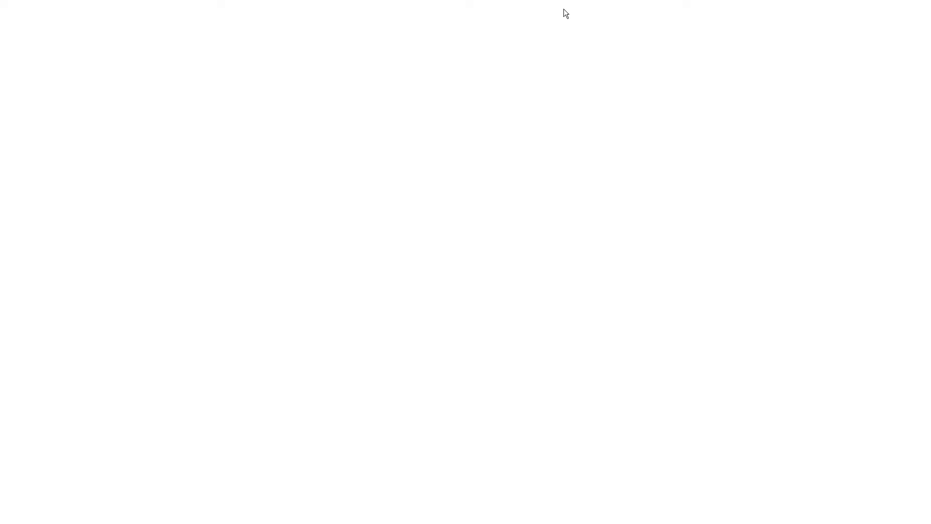